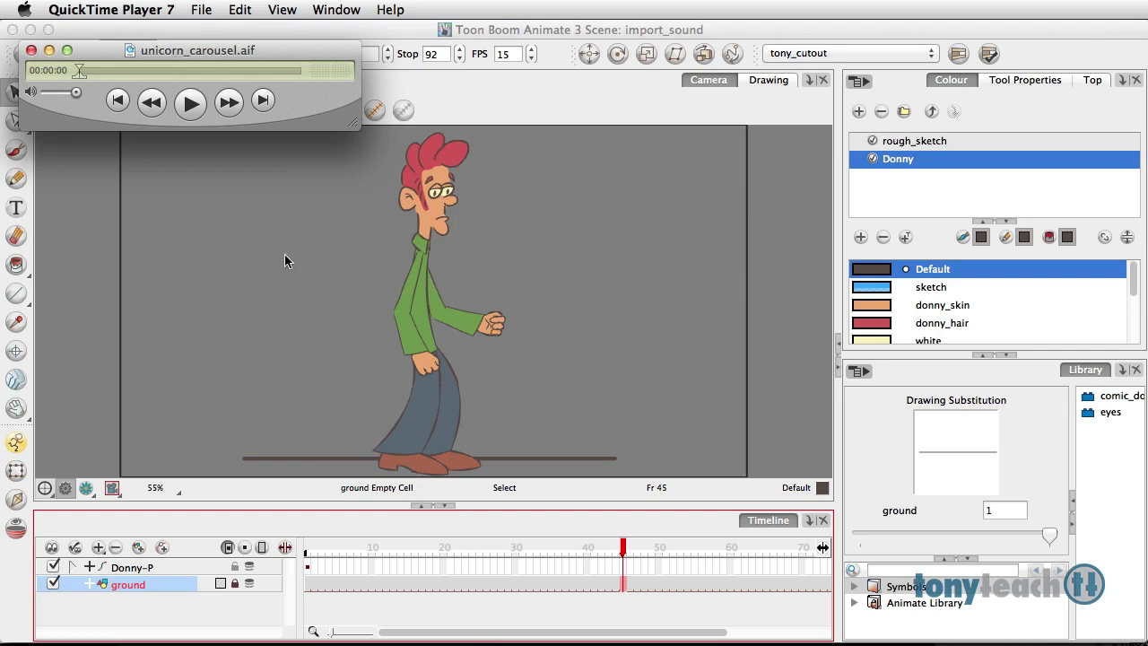
Step: Play the unicorn_carousel.aif audio clip in QuickTime Player to listen to it
click(191, 104)
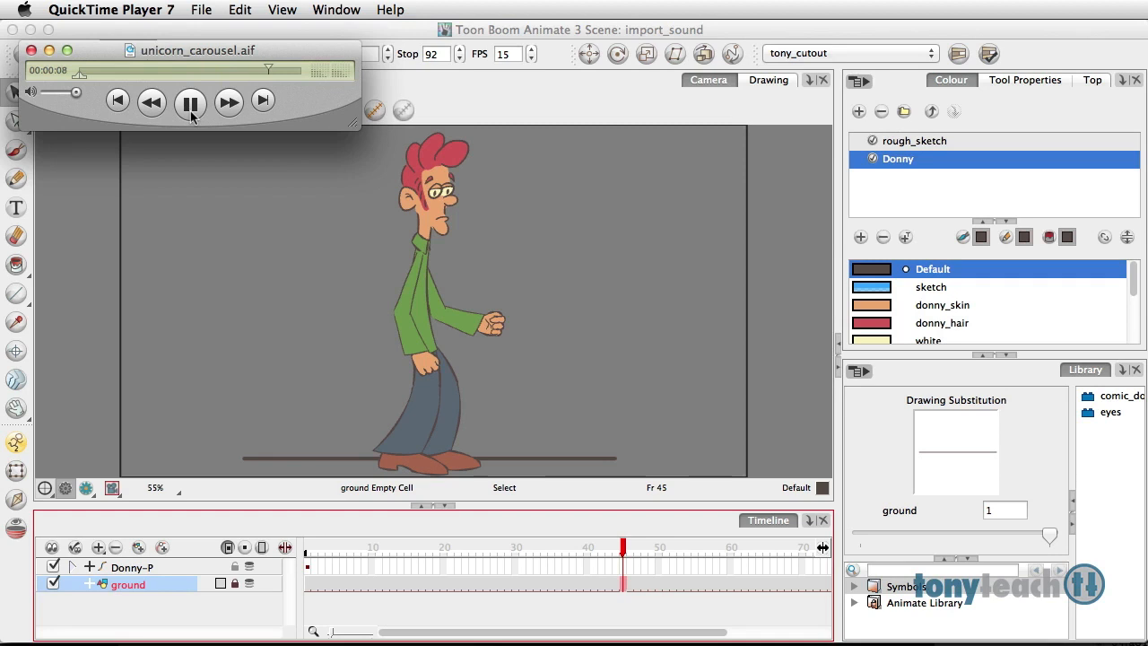
click(191, 104)
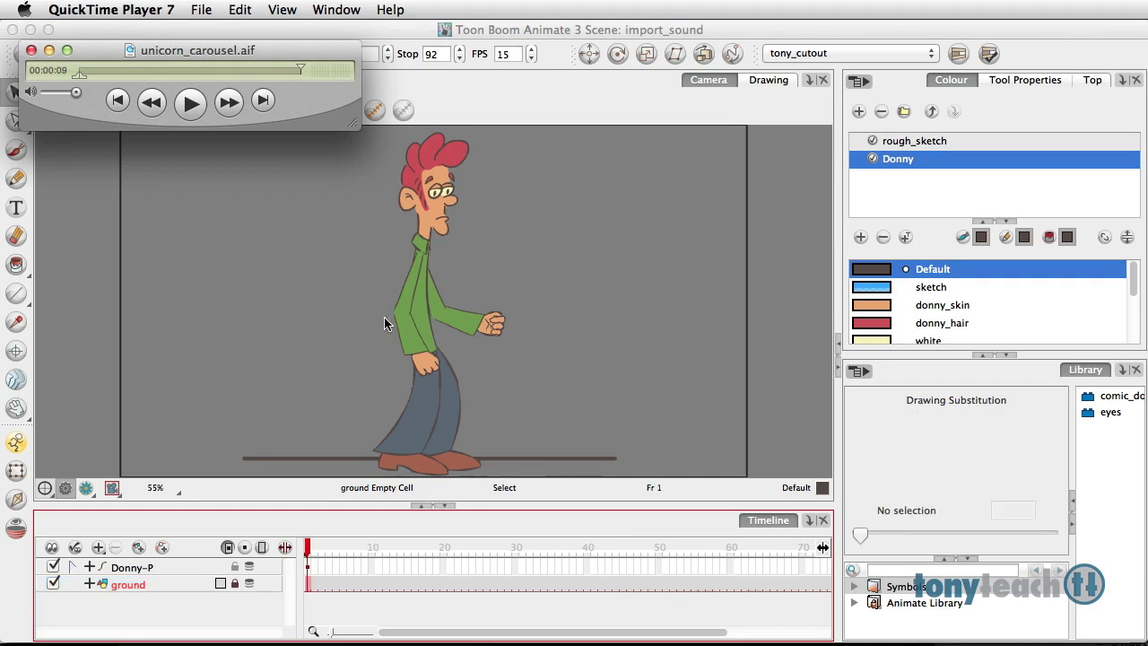
Step: Switch to Toon Boom Animate and import the sound file unicorn_carousel.aif from ch_11_support_files into the scene
click(308, 315)
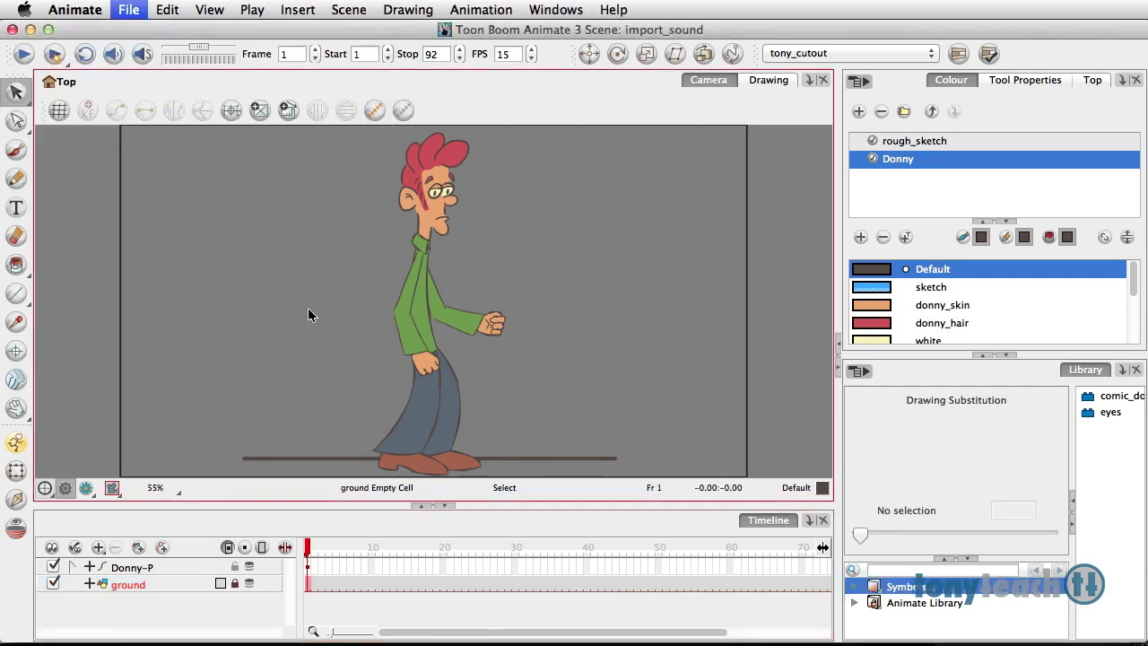
click(119, 11)
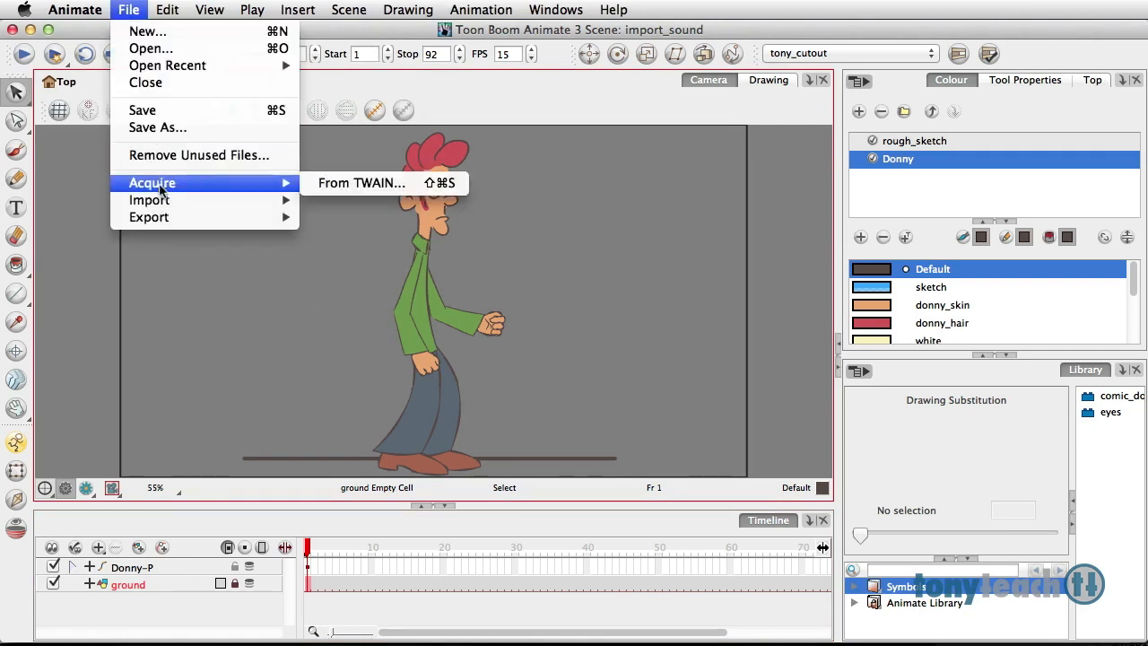
mouse_move(164, 199)
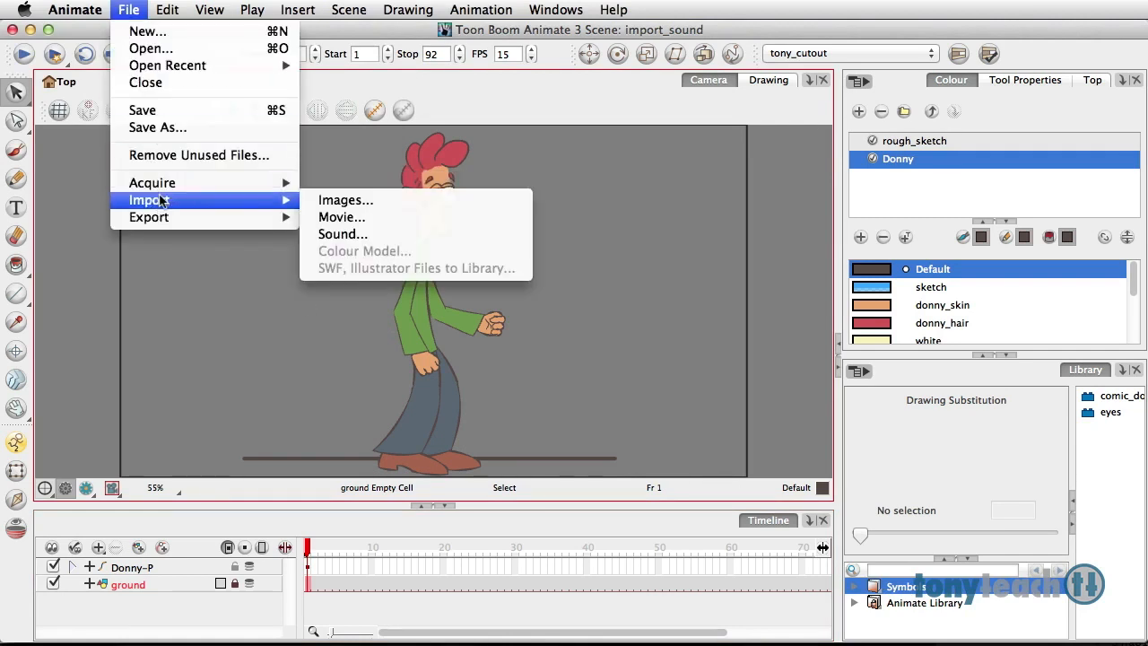
click(360, 238)
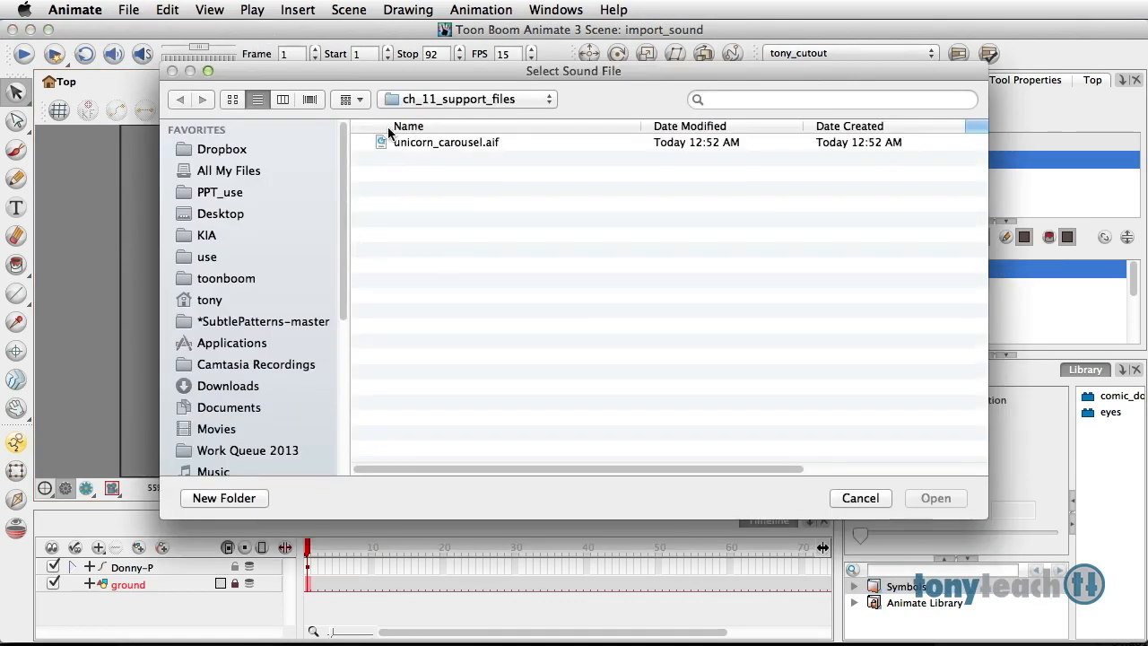
click(416, 145)
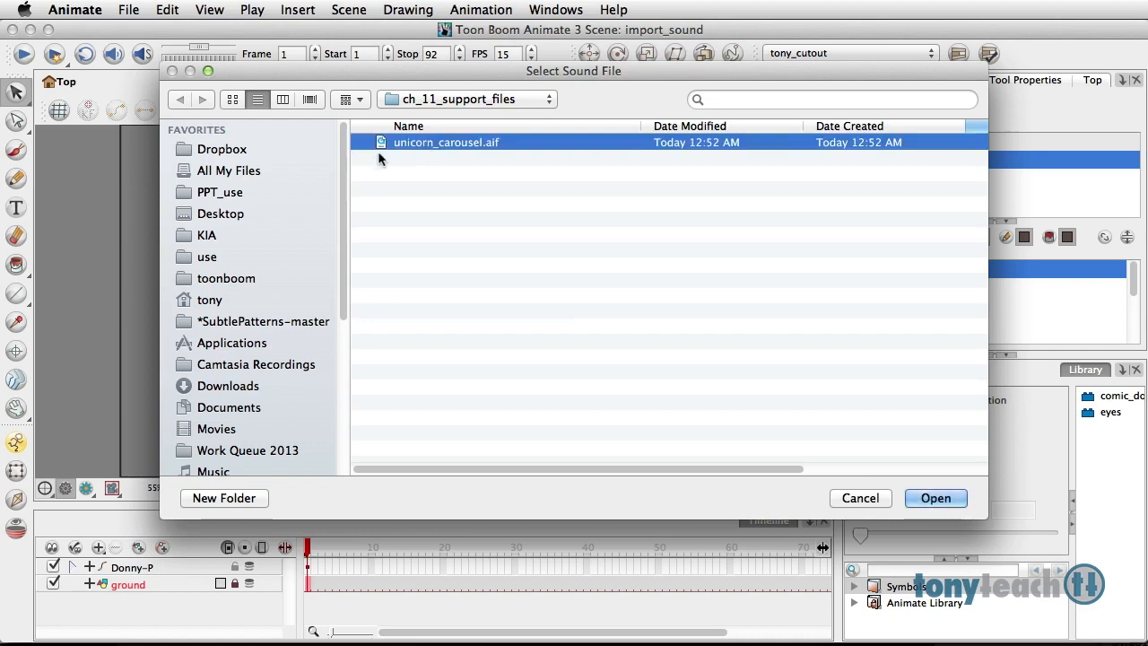
click(941, 505)
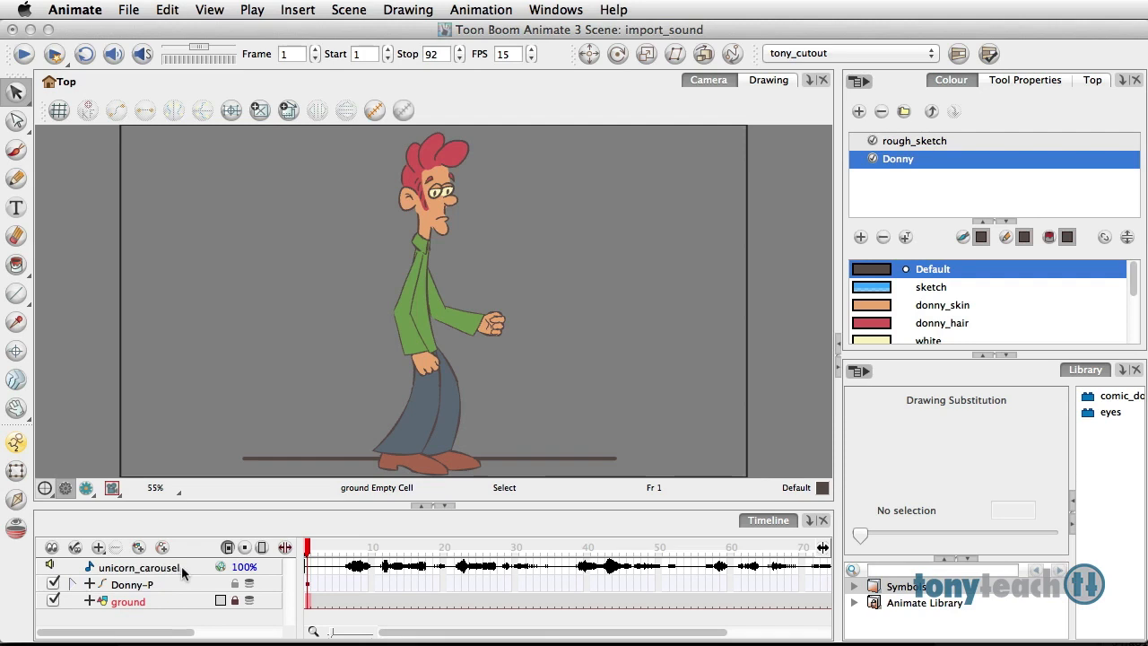
Step: Play part of the scene from frame 1, stop it, and return the playhead to frame 1
click(244, 568)
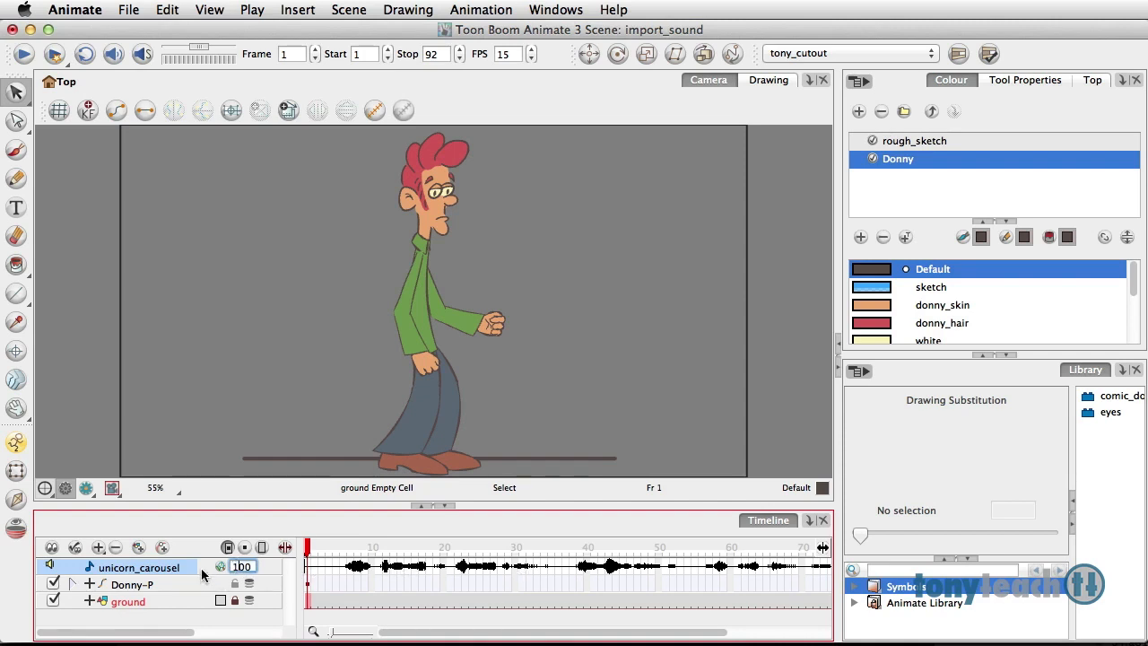
click(312, 552)
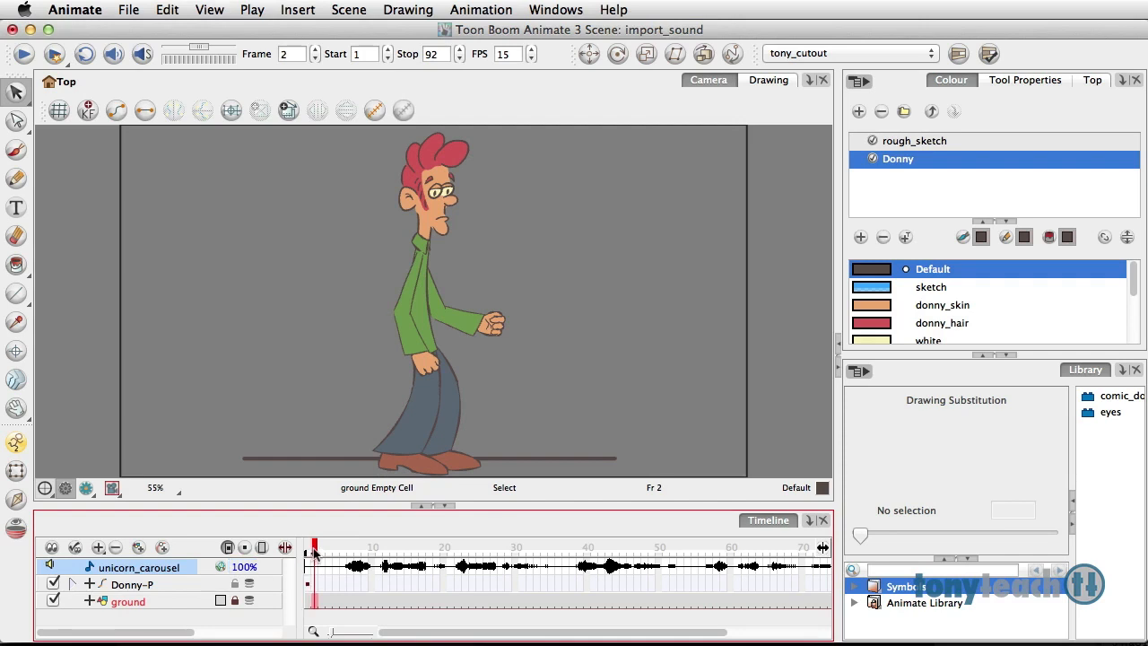
mouse_move(312, 552)
mouse_down()
mouse_move(510, 557)
mouse_move(329, 554)
mouse_up()
click(285, 548)
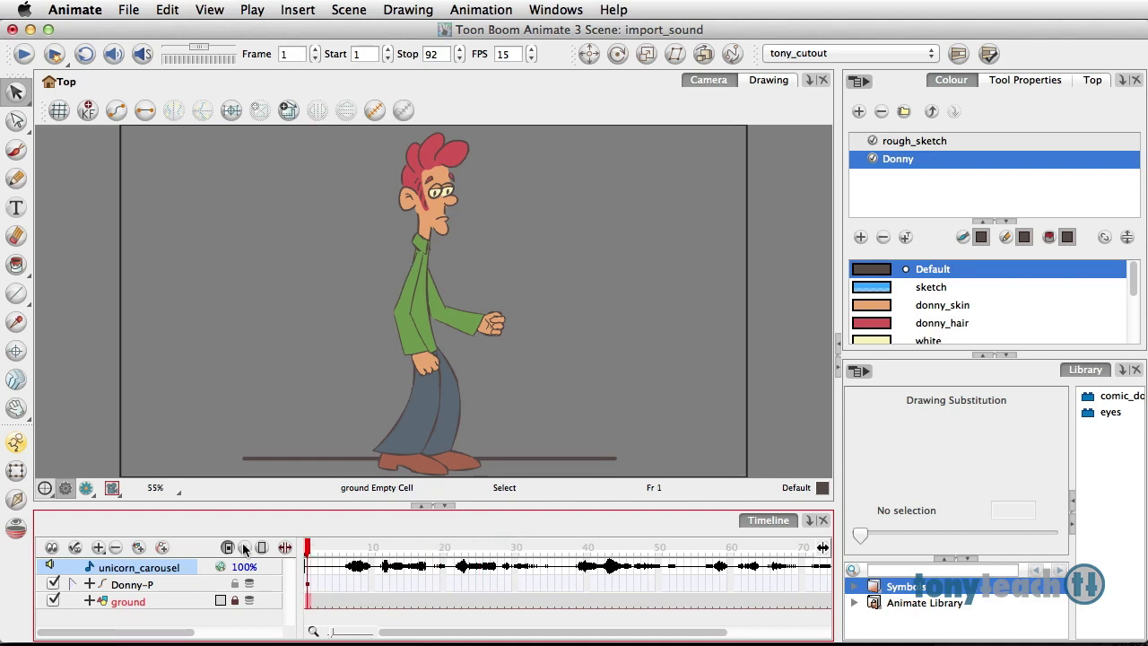
click(26, 56)
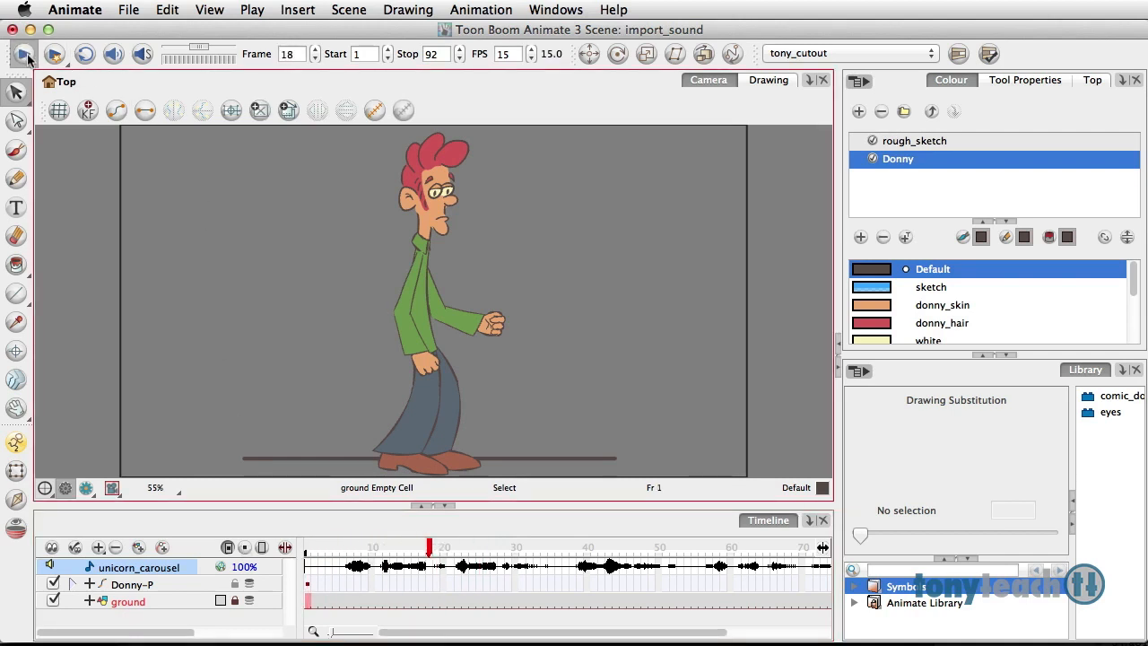
click(24, 55)
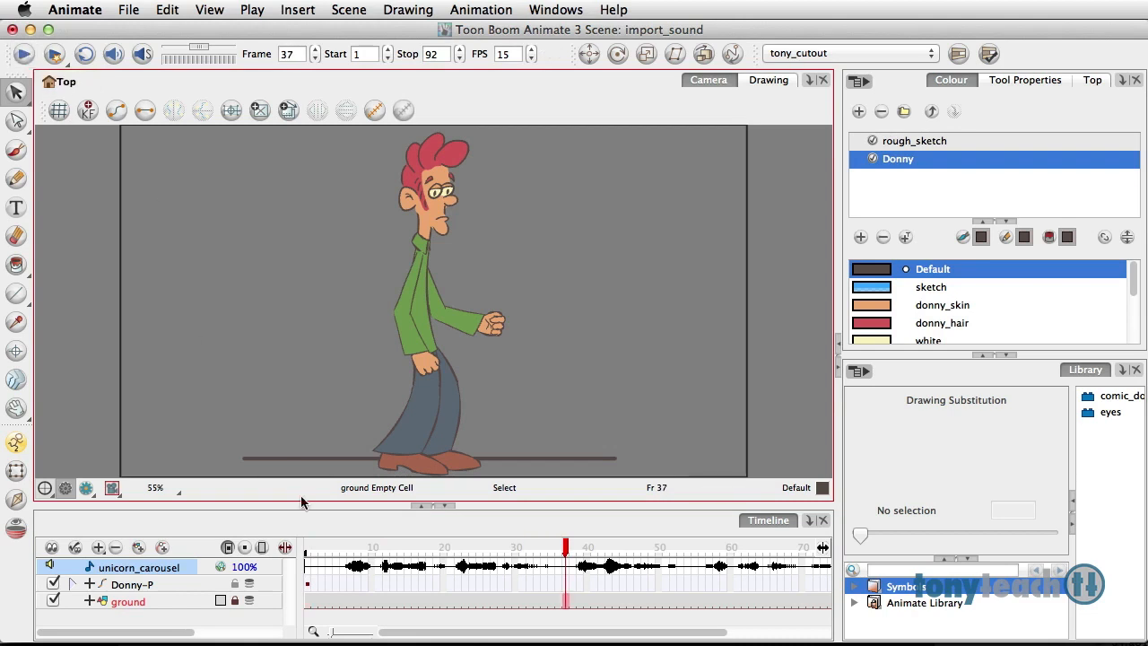
click(310, 548)
click(295, 469)
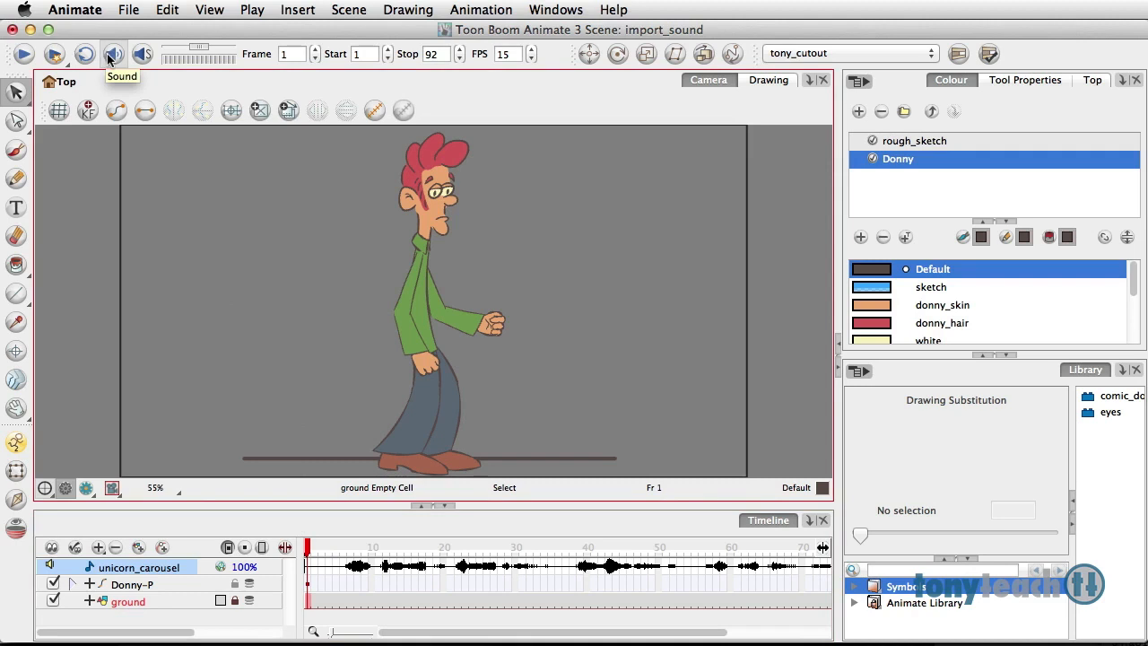
Step: Enable sound playback and sound scrubbing, scrub the timeline from frame 1 to 36, and play the scene
click(112, 55)
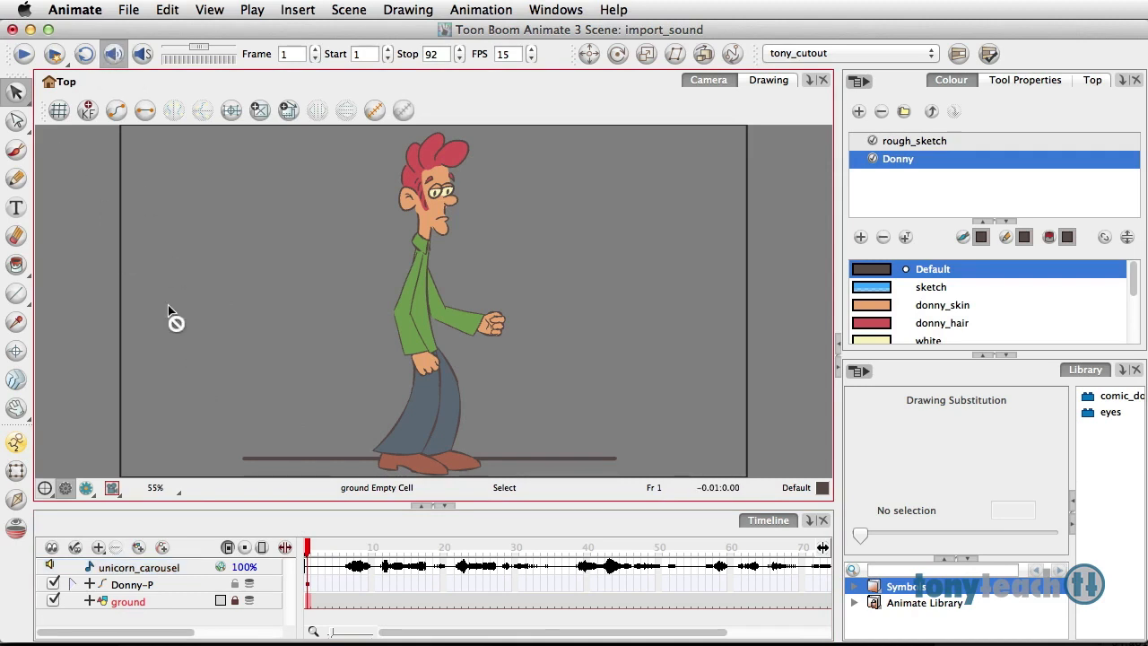
click(143, 55)
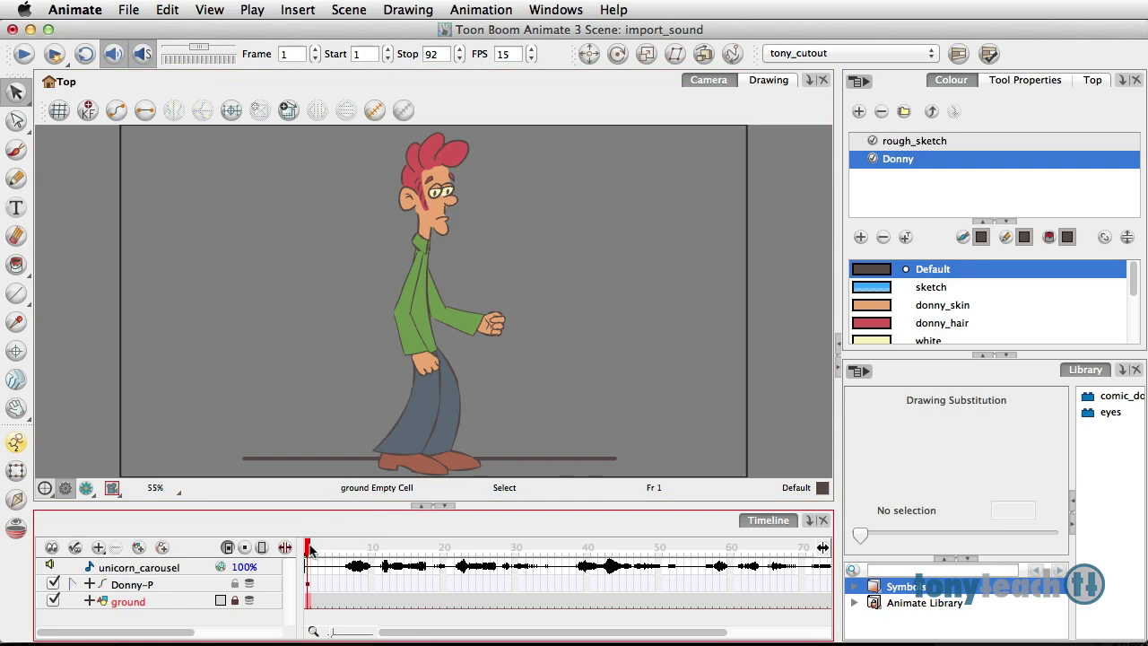
drag(308, 550, 560, 574)
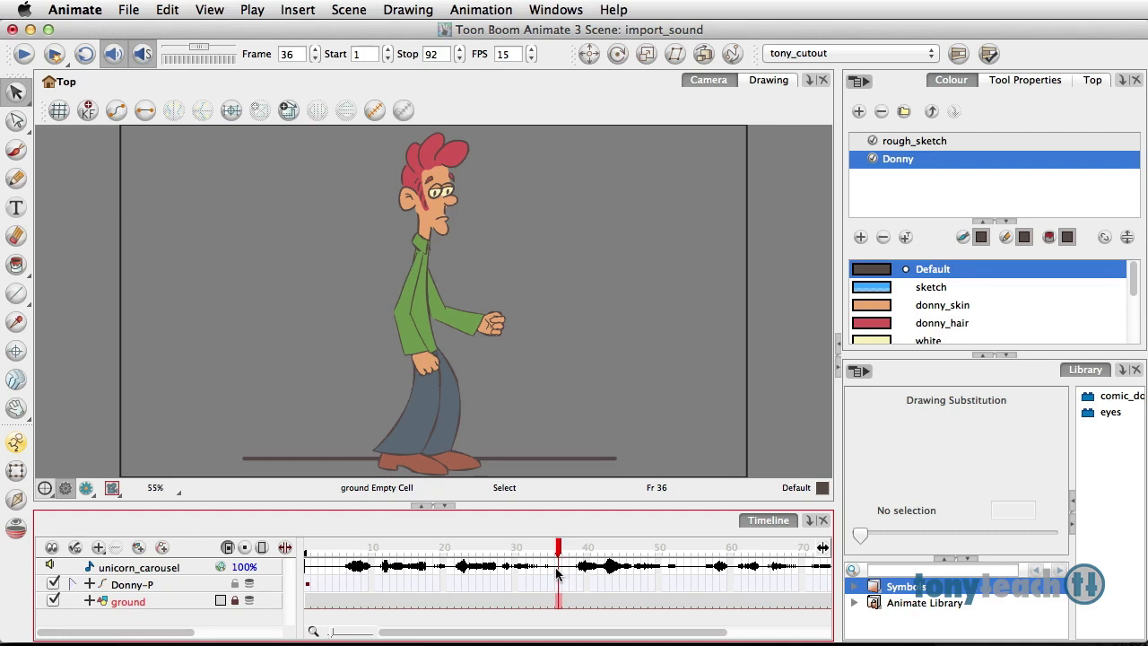
click(243, 326)
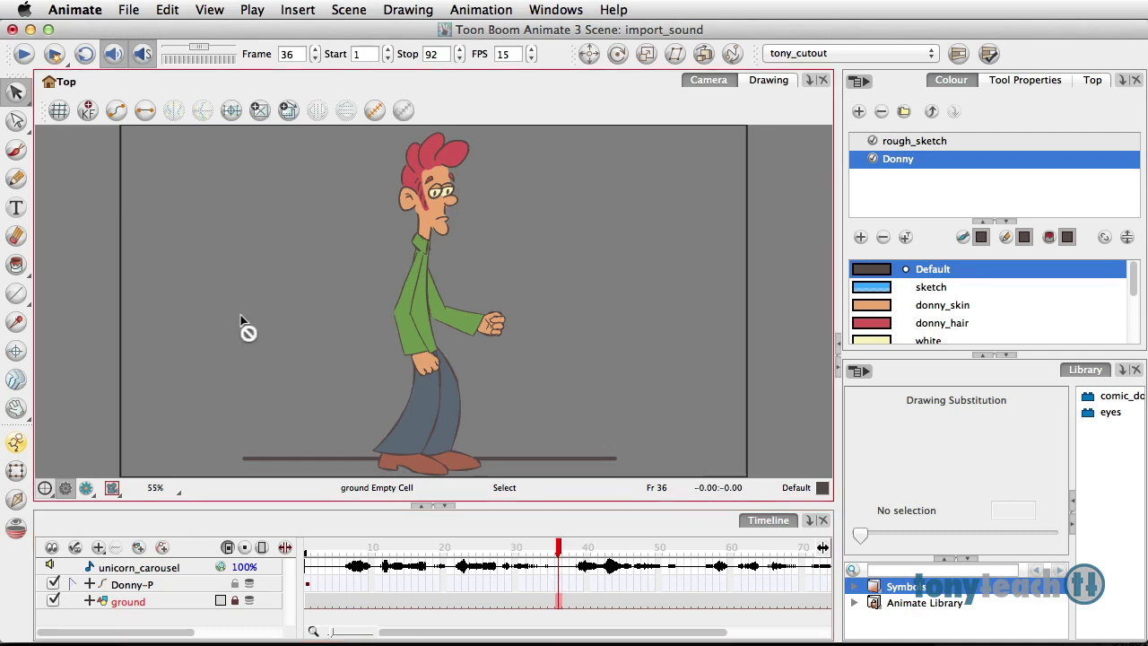
click(28, 58)
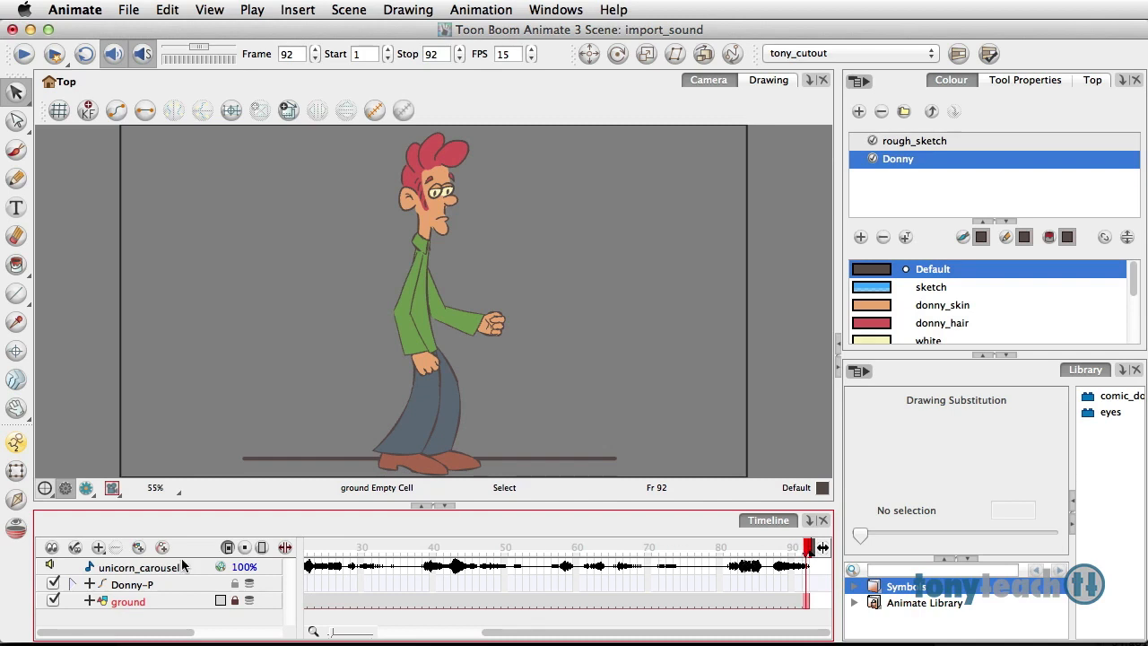
Step: Inspect the unicorn_carousel waveform through to its last frame in the Sound Element Editor, and close the editor
double_click(89, 568)
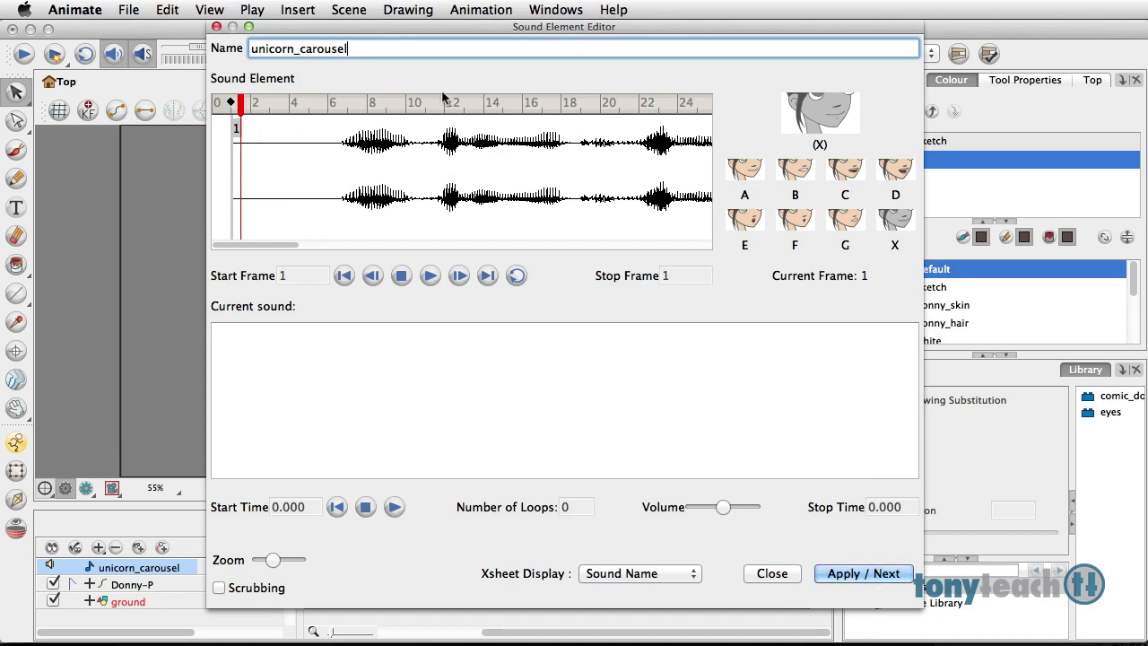
click(241, 105)
drag(255, 244, 659, 267)
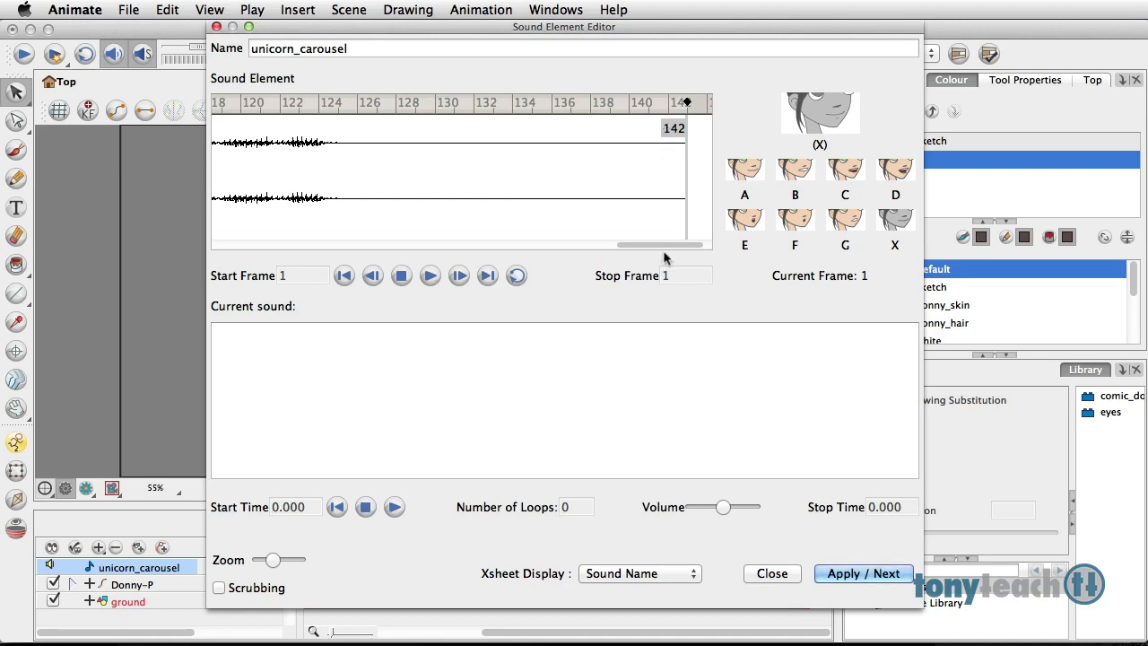
click(216, 28)
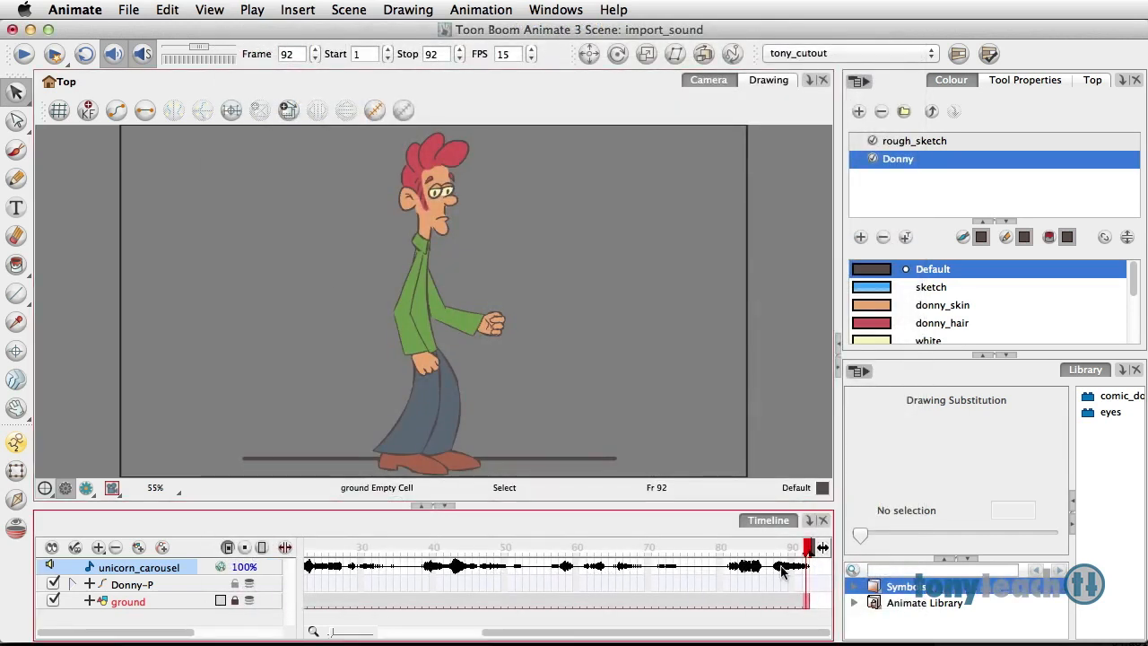
Step: Extend the scene length to 140 frames and scrub the playhead from frame 92 to frame 140
mouse_move(813, 547)
mouse_down()
mouse_move(824, 547)
mouse_move(745, 549)
mouse_up()
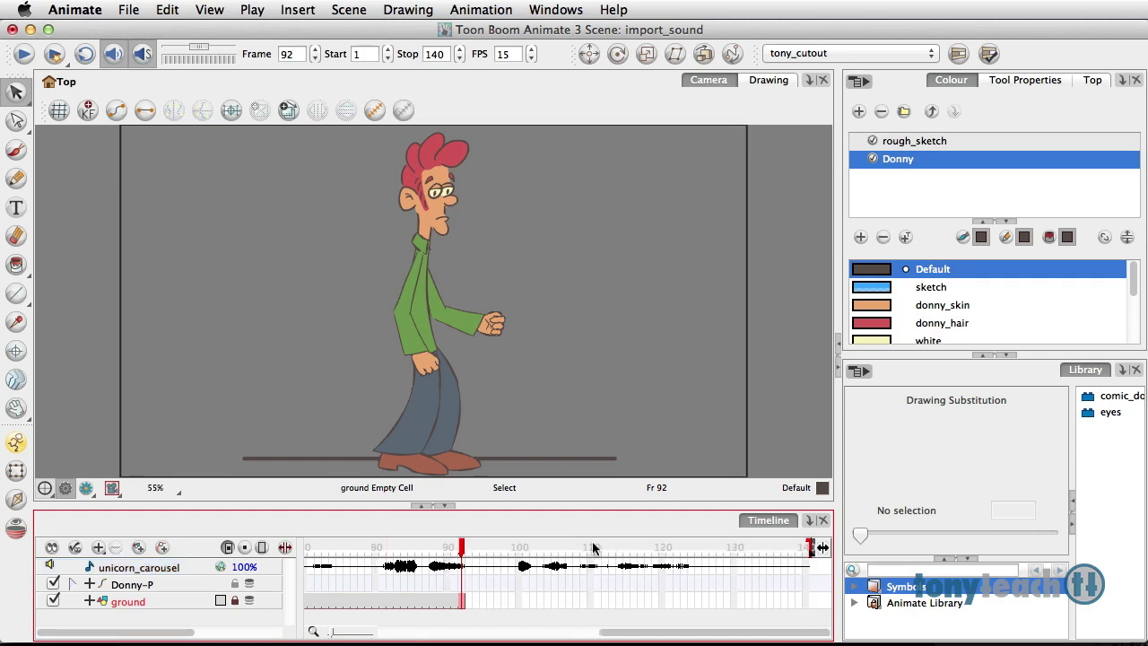
click(476, 548)
drag(478, 550, 598, 564)
drag(644, 567, 818, 578)
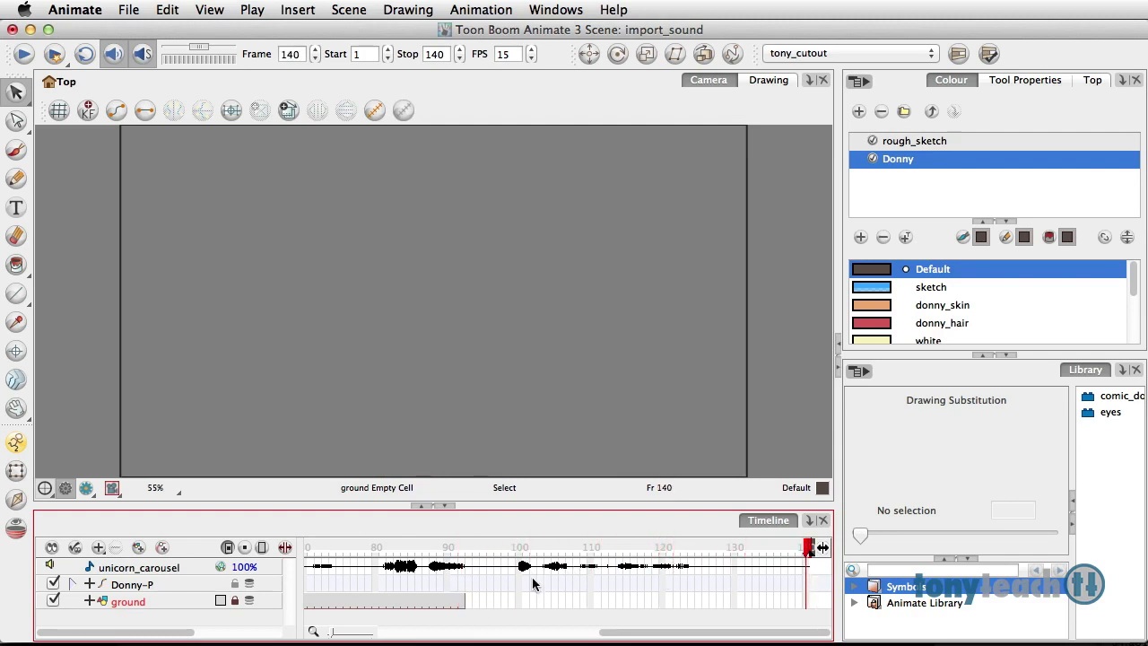
Step: Extend the exposure of the ground and Donny-P layers to frame 140
click(801, 601)
click(806, 601)
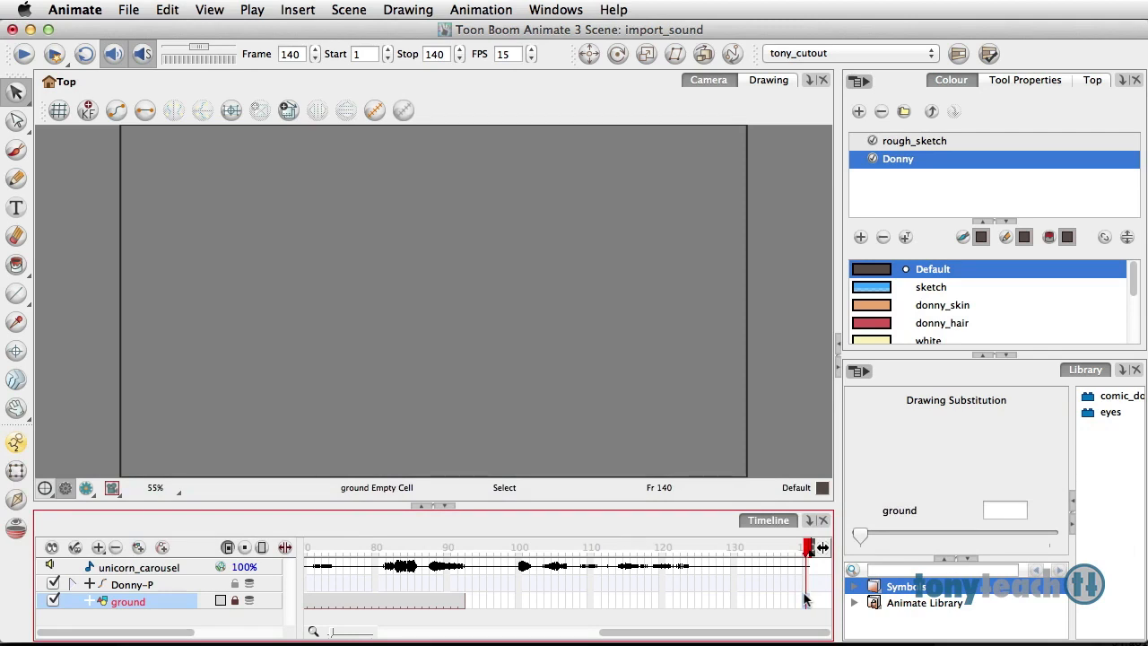
key(F5)
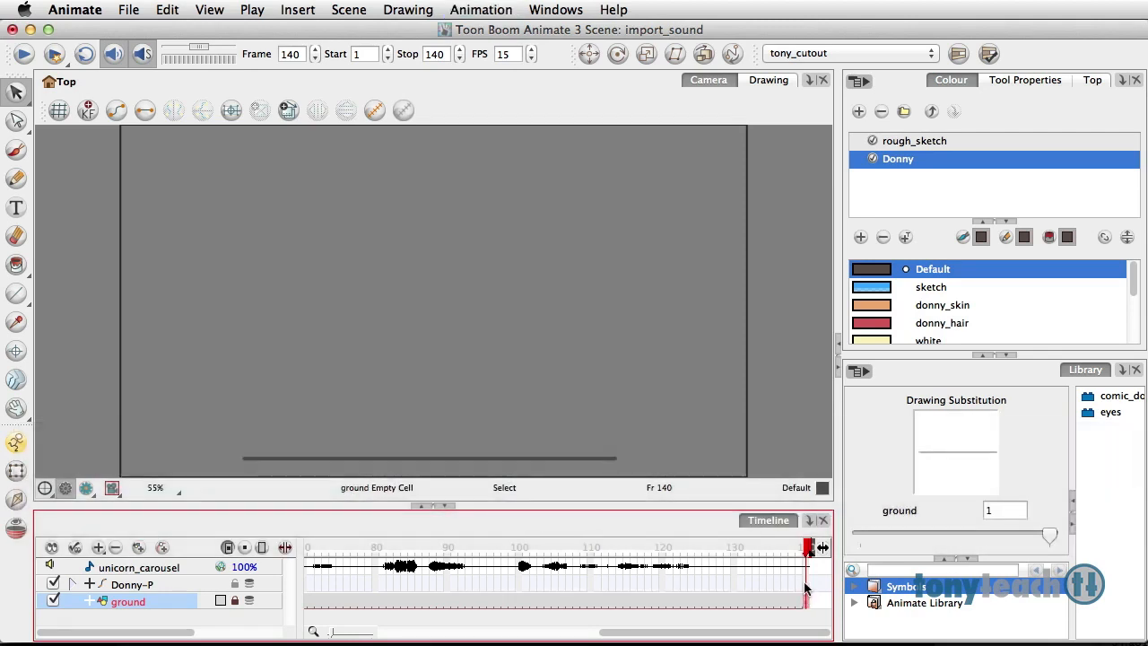
click(806, 585)
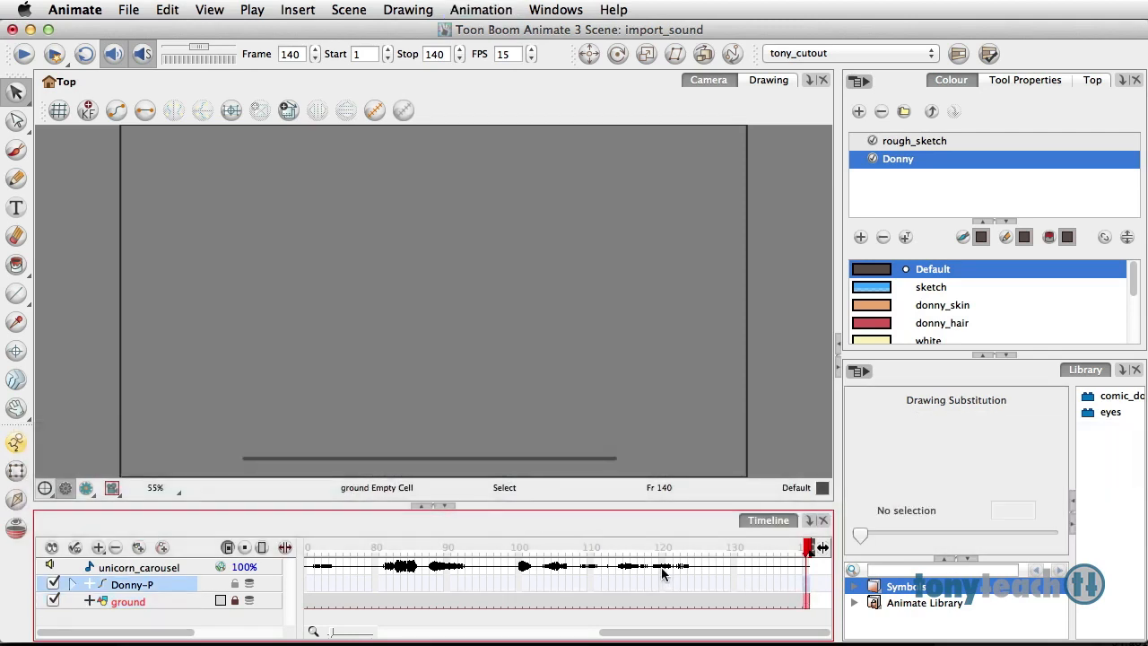
key(F5)
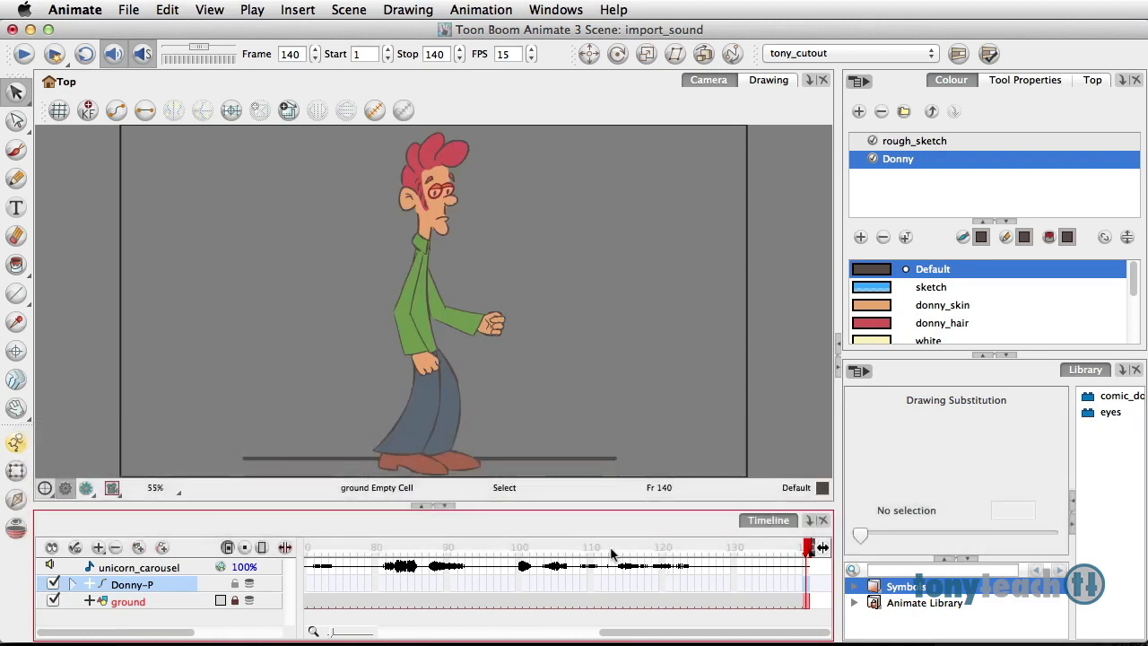